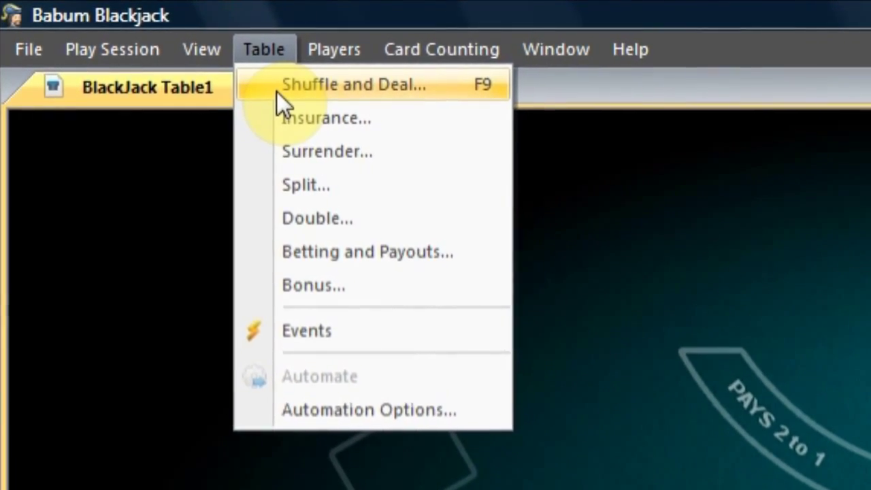
# Open the Shuffle and Deal rules for the BlackJack Table1 table.
pyautogui.click(273, 91)
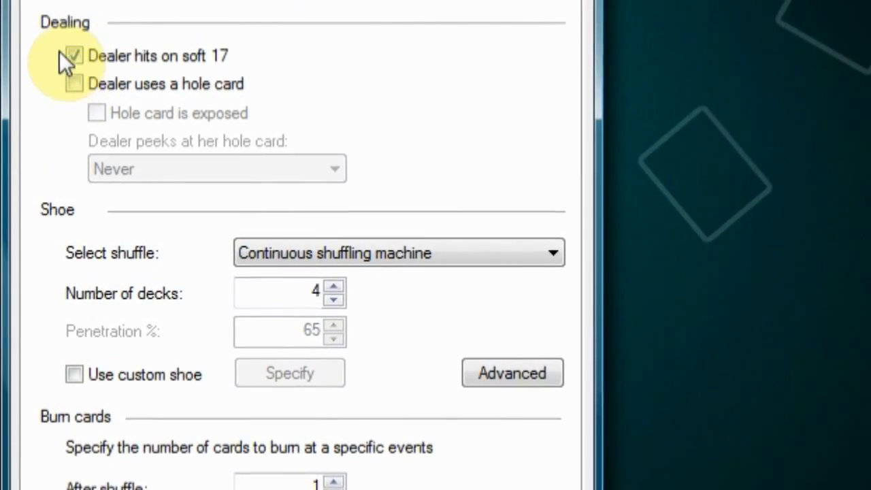
# Make the dealer stand on soft 17, use a hole card, and peek on Ten or Ace.
pyautogui.click(74, 55)
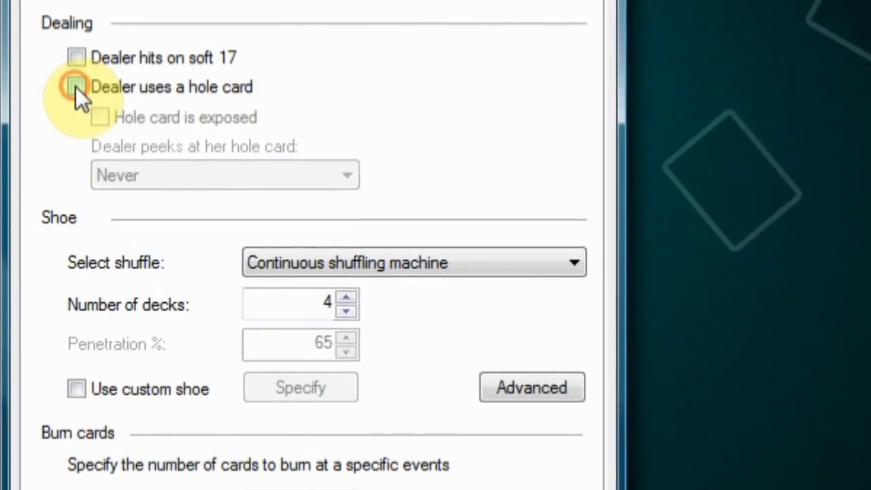
pyautogui.click(75, 86)
pyautogui.click(129, 181)
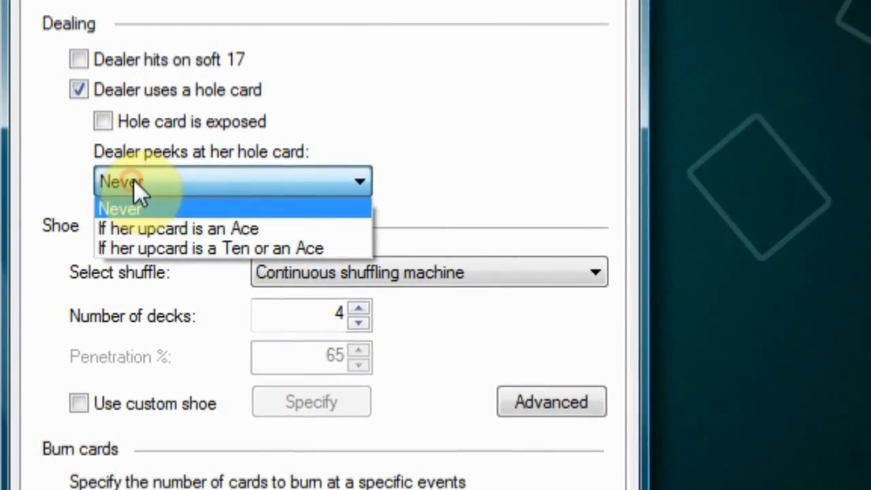
pyautogui.click(130, 253)
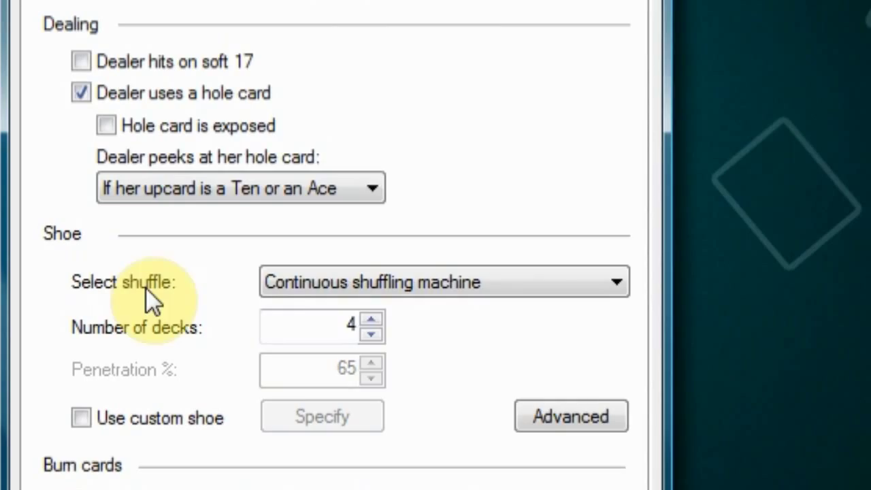
# Use an automatic shuffling machine with 6 decks instead of 4.
pyautogui.click(612, 280)
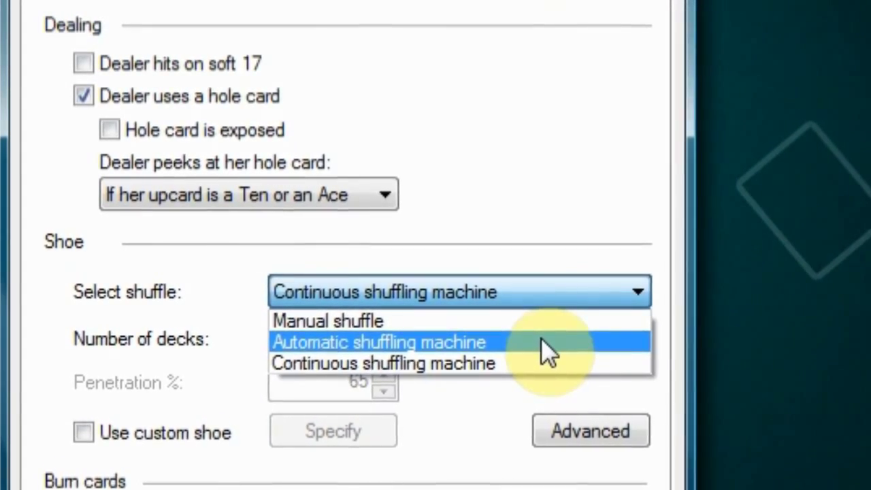
pyautogui.click(541, 339)
pyautogui.click(342, 335)
pyautogui.moveTo(355, 346); pyautogui.dragTo(424, 356)
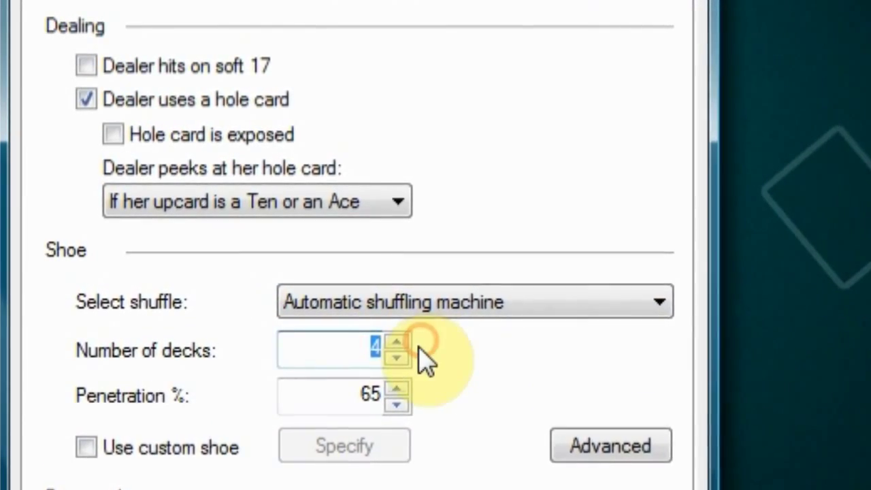
pyautogui.write('6')
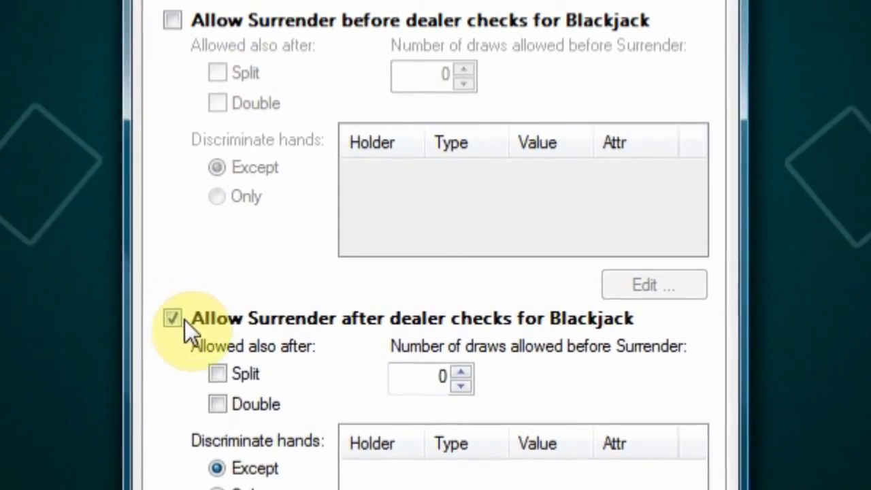
# Disallow surrender after the dealer checks and let non-Ace pairs split up to 3 times.
pyautogui.click(158, 334)
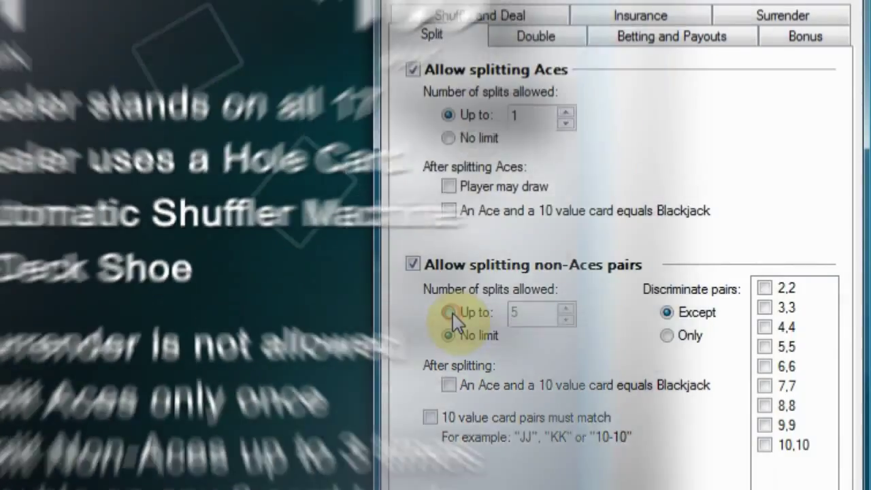
pyautogui.click(451, 312)
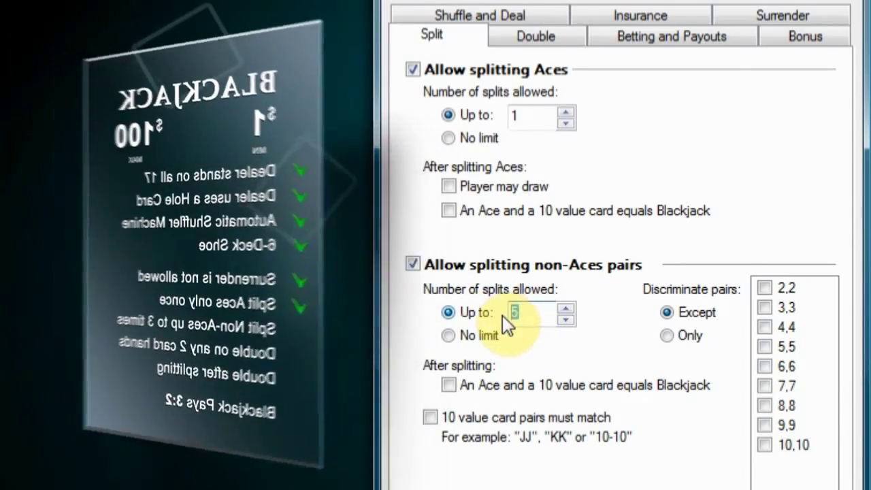
pyautogui.write('3')
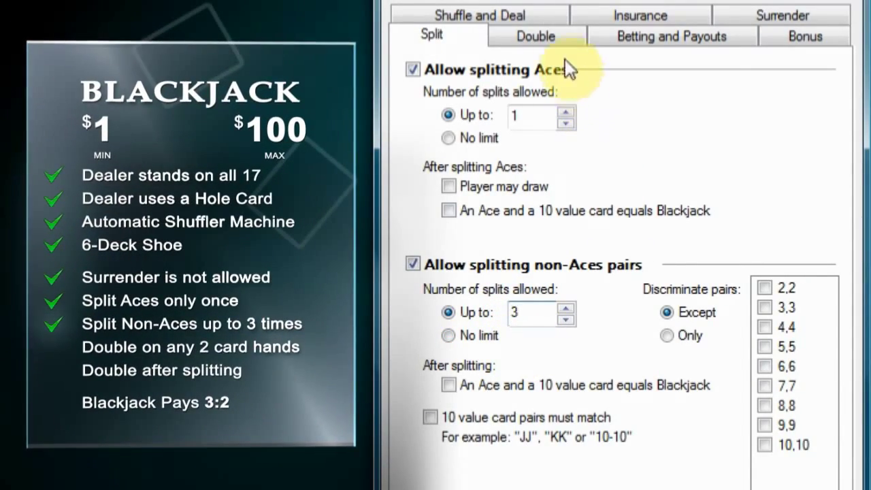
# Allow doubling on two-card hands only and after splitting.
pyautogui.click(559, 41)
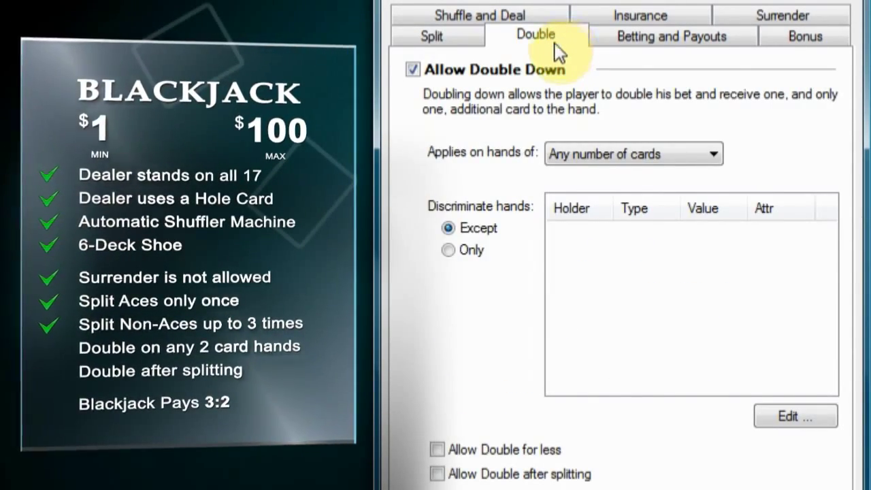
pyautogui.click(646, 154)
pyautogui.click(625, 174)
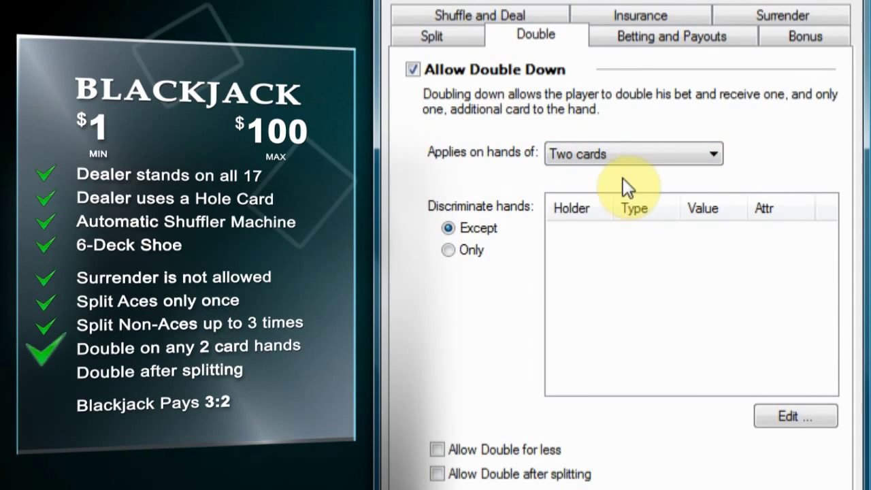
pyautogui.click(437, 474)
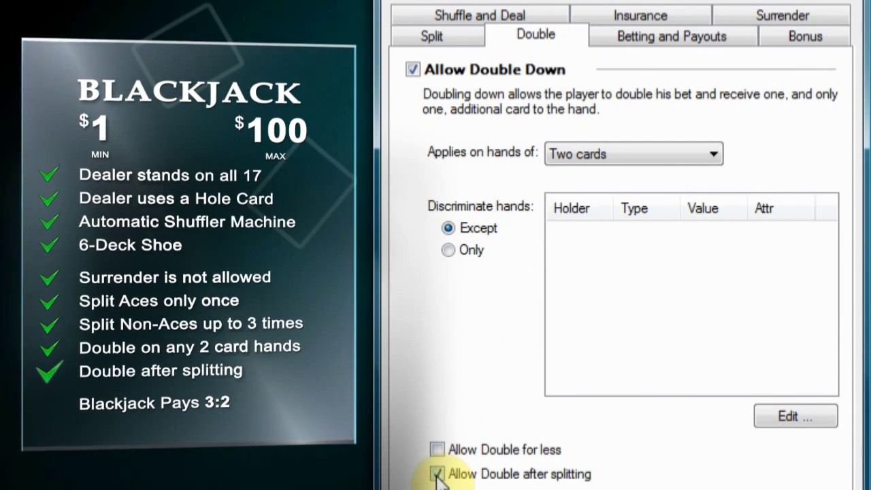
pyautogui.click(640, 39)
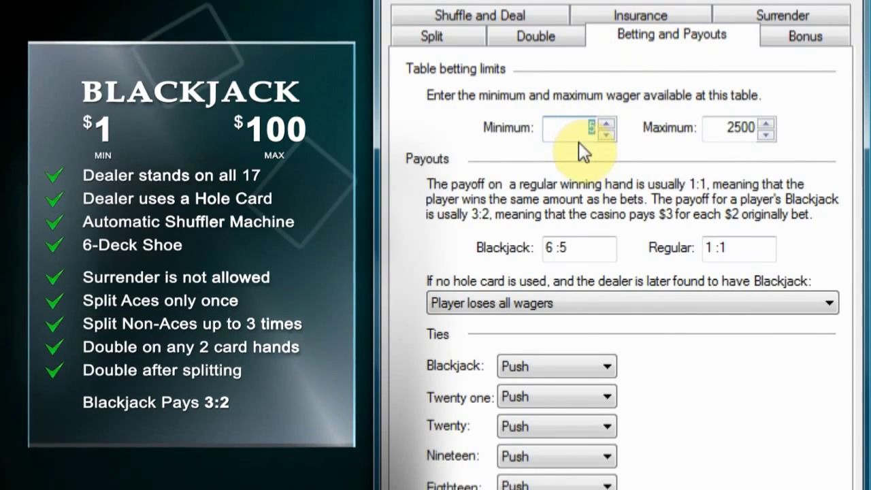
# Set bet limits to 1–100 and blackjack payout to 3:2, then apply the table rules.
pyautogui.write('1')
pyautogui.doubleClick(756, 128)
pyautogui.write('1')
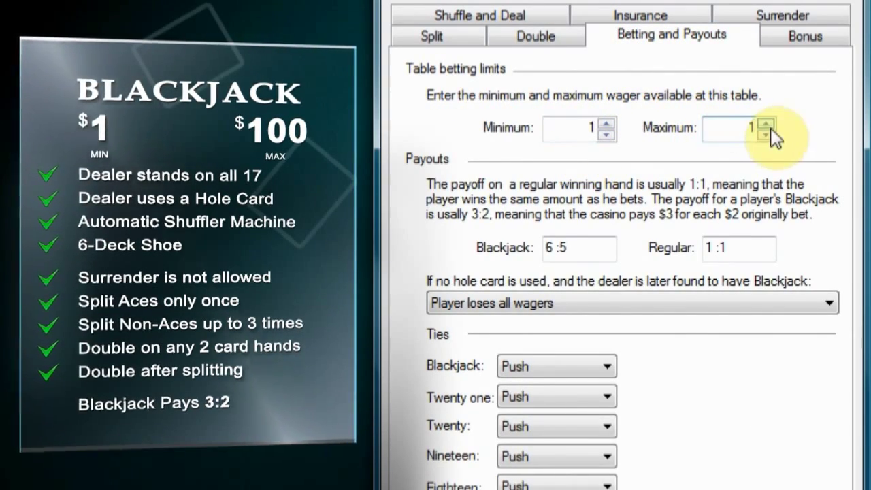
pyautogui.write('00')
pyautogui.moveTo(580, 248); pyautogui.dragTo(543, 259)
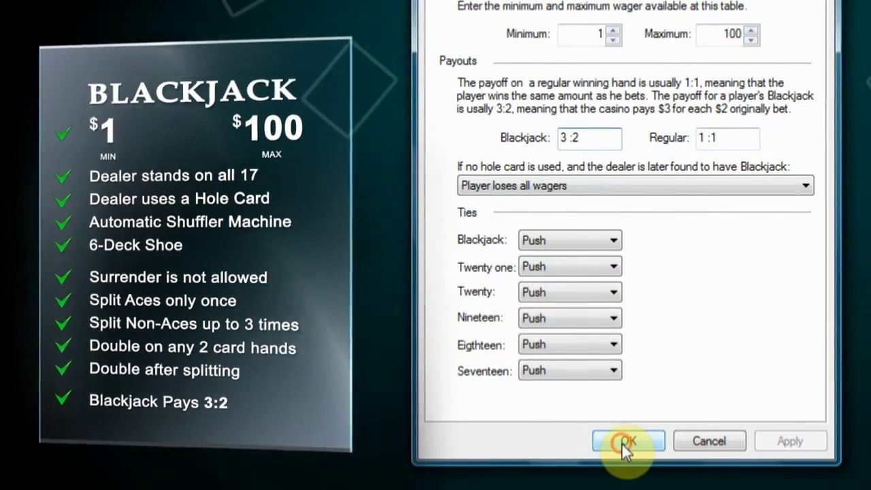
pyautogui.click(622, 442)
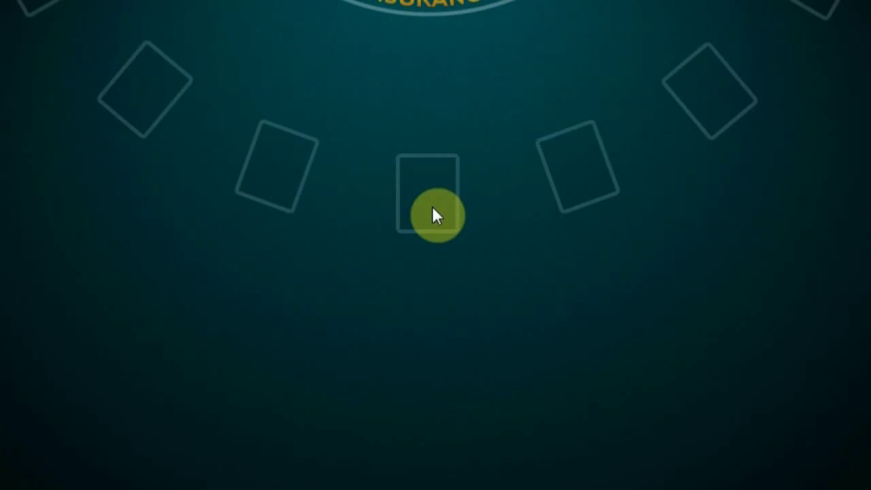
# Add a new player named Martingale and move it to the centre seat.
pyautogui.rightClick(584, 139)
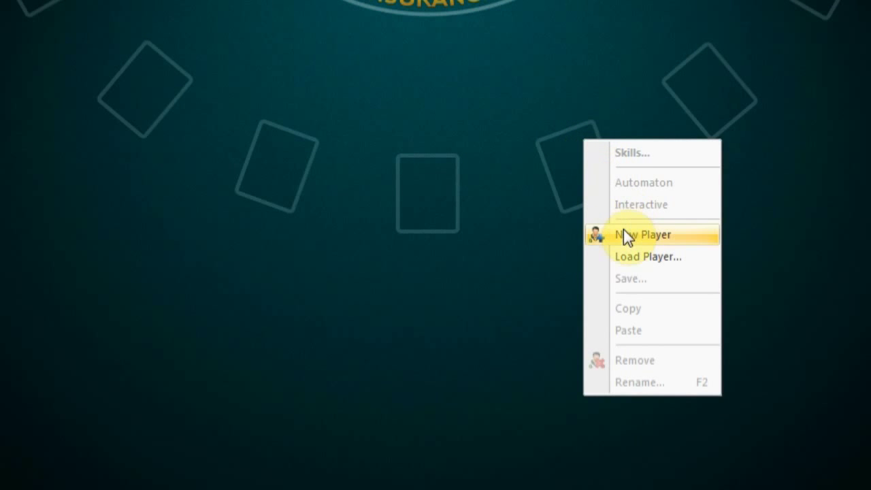
pyautogui.click(624, 233)
pyautogui.rightClick(576, 163)
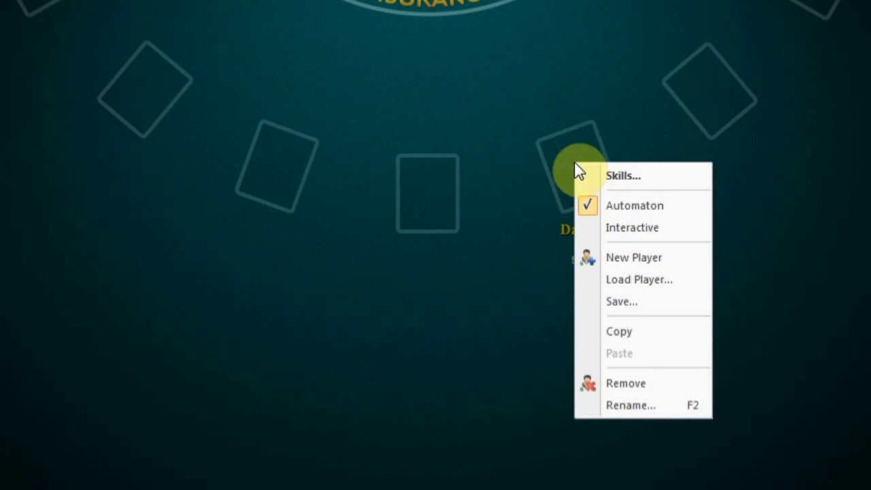
pyautogui.click(640, 406)
pyautogui.moveTo(358, 129); pyautogui.dragTo(305, 127)
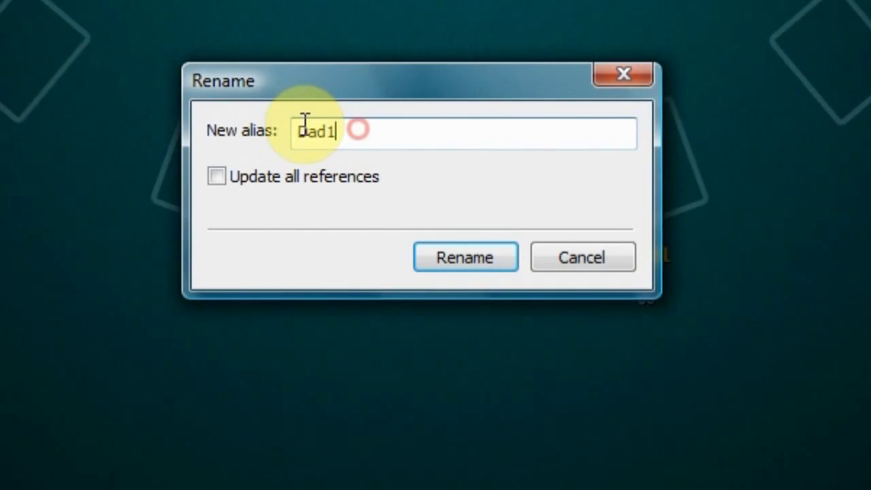
pyautogui.write('Martingale')
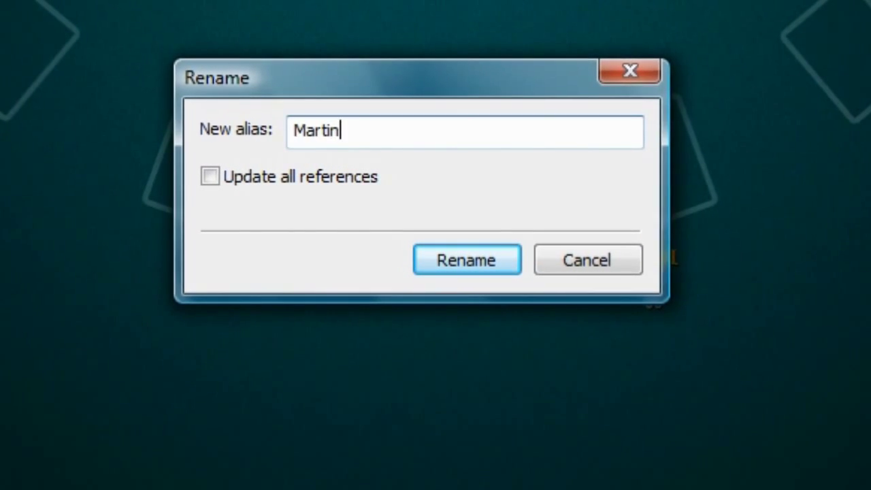
pyautogui.click(443, 266)
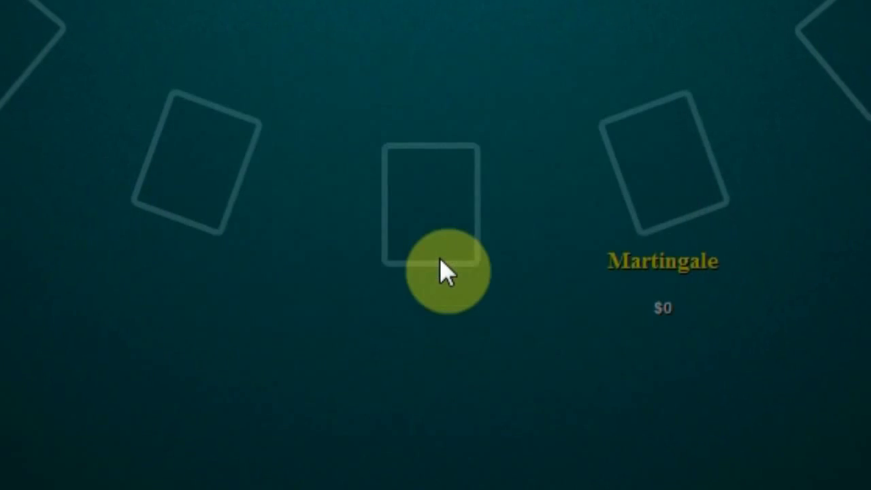
pyautogui.moveTo(646, 174); pyautogui.dragTo(422, 218)
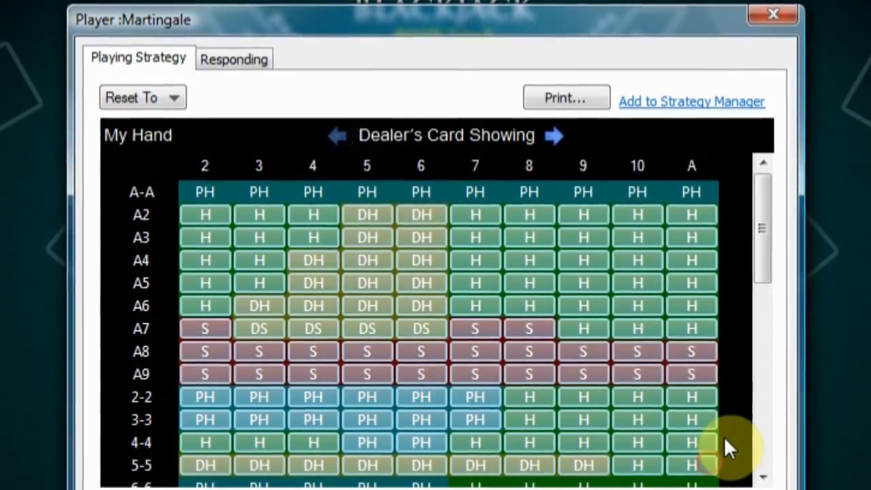
# Scroll through Martingale's playing-strategy chart to review it.
pyautogui.moveTo(772, 208); pyautogui.dragTo(786, 173)
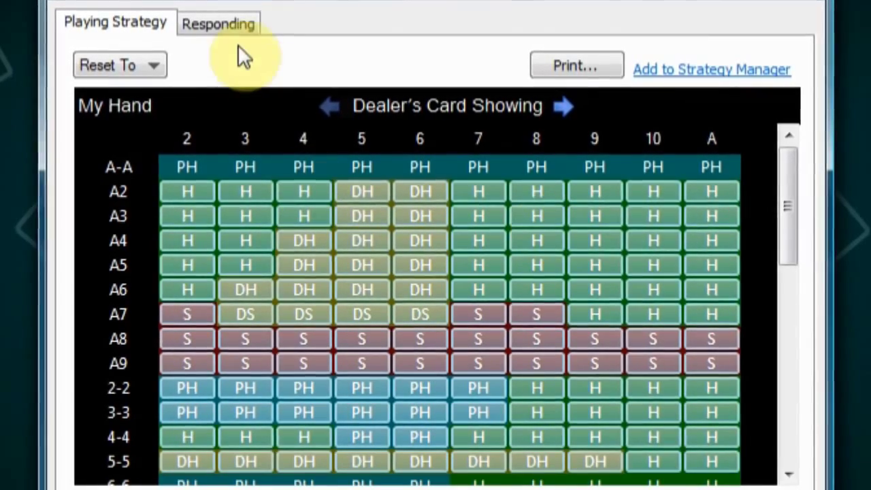
# Review Martingale's OnWin and OnLose handlers on the Responding tab, then open OnGameStart.
pyautogui.click(219, 25)
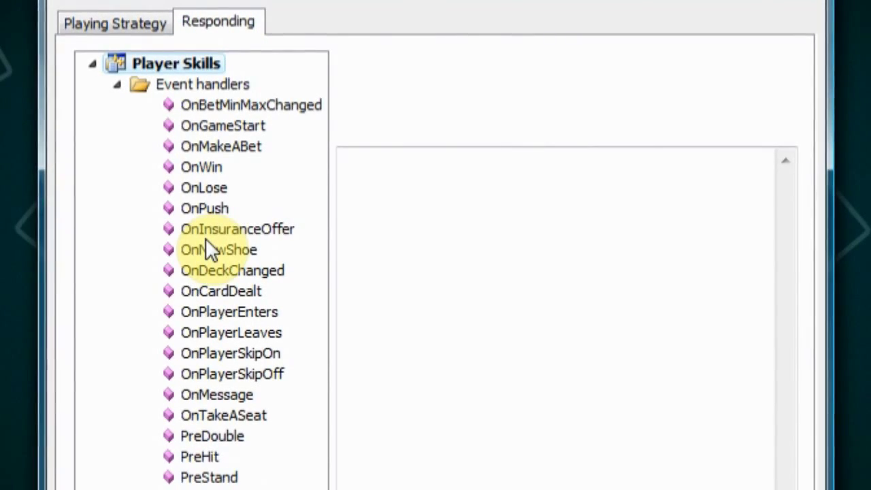
pyautogui.click(206, 170)
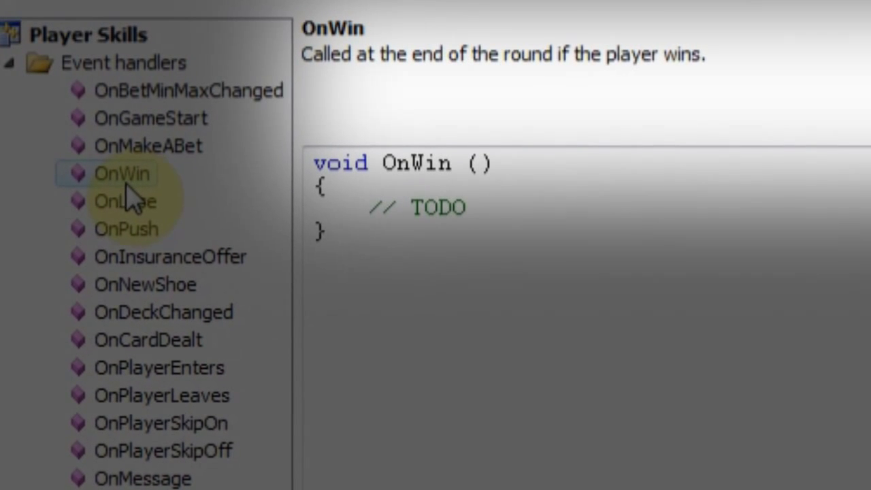
pyautogui.click(124, 201)
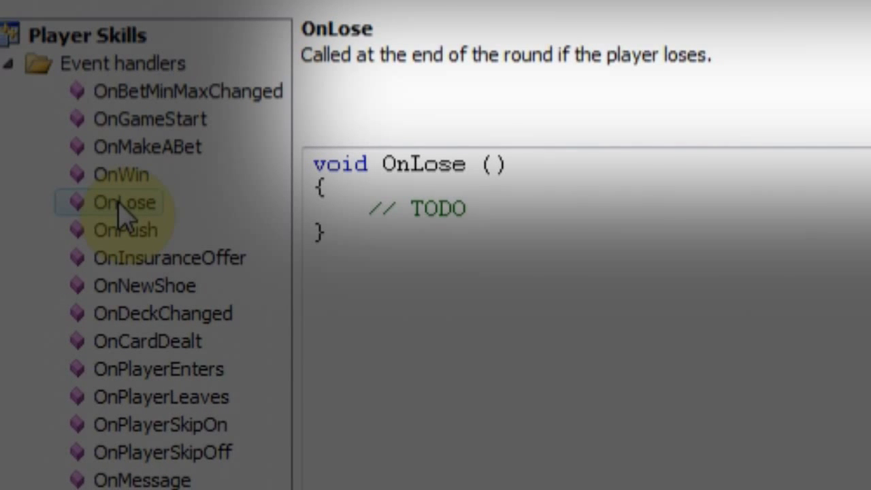
pyautogui.click(126, 122)
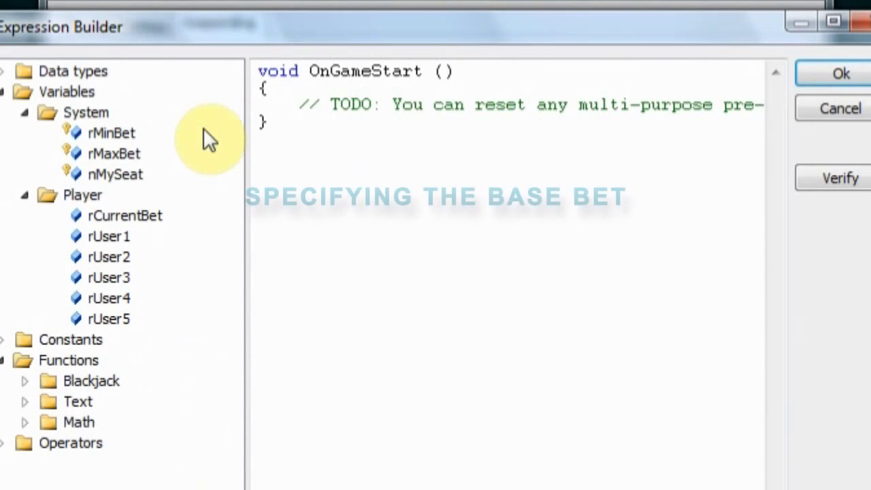
# Add the line rCurrentBet = rMinBet; below the OnGameStart comment.
pyautogui.click(368, 112)
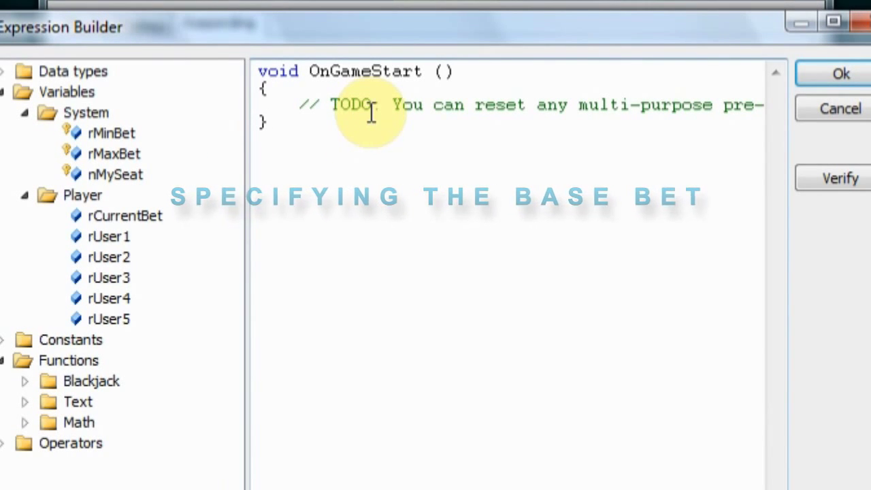
pyautogui.press('End')
pyautogui.press('Return')
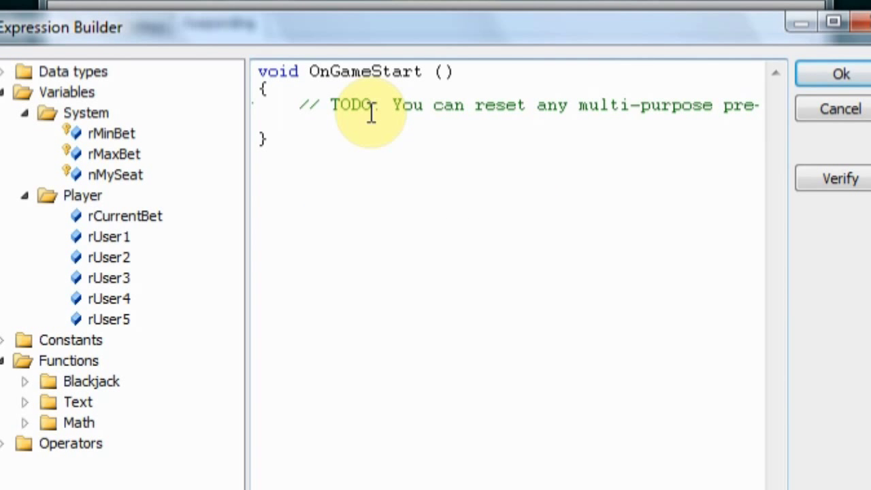
pyautogui.doubleClick(133, 216)
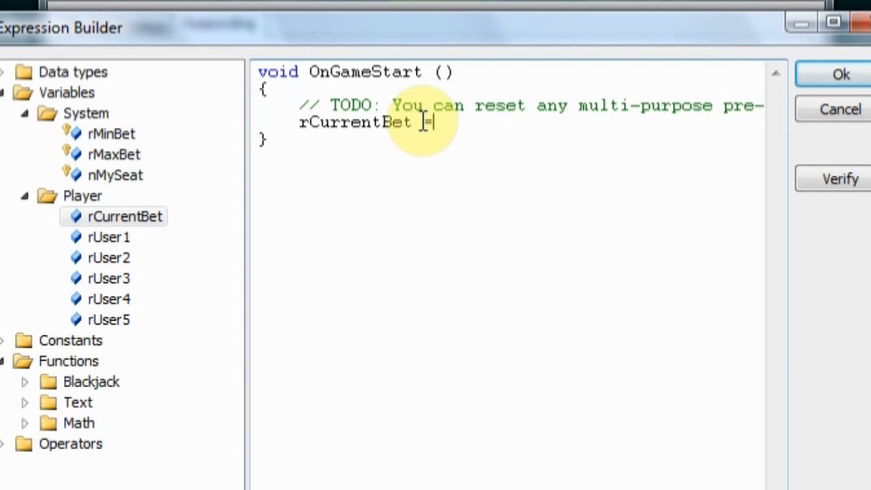
pyautogui.doubleClick(125, 134)
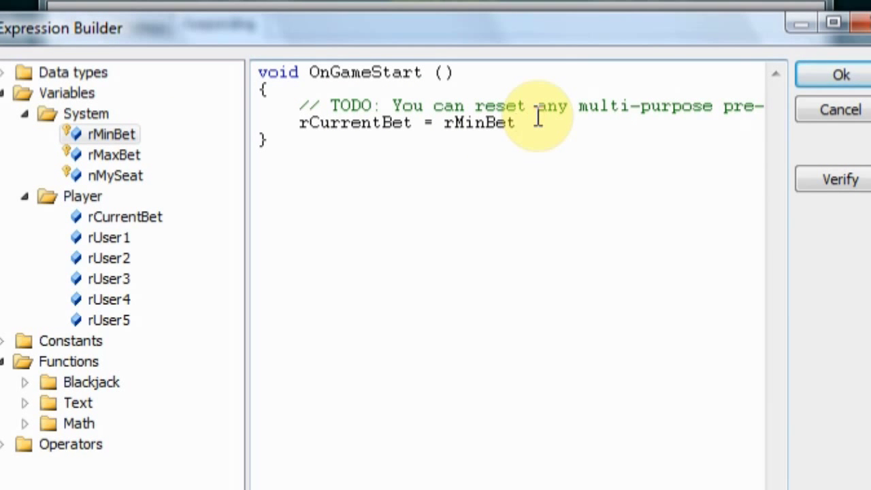
# Copy the rCurrentBet = rMinBet; line and save the OnGameStart code.
pyautogui.moveTo(527, 122); pyautogui.dragTo(308, 117)
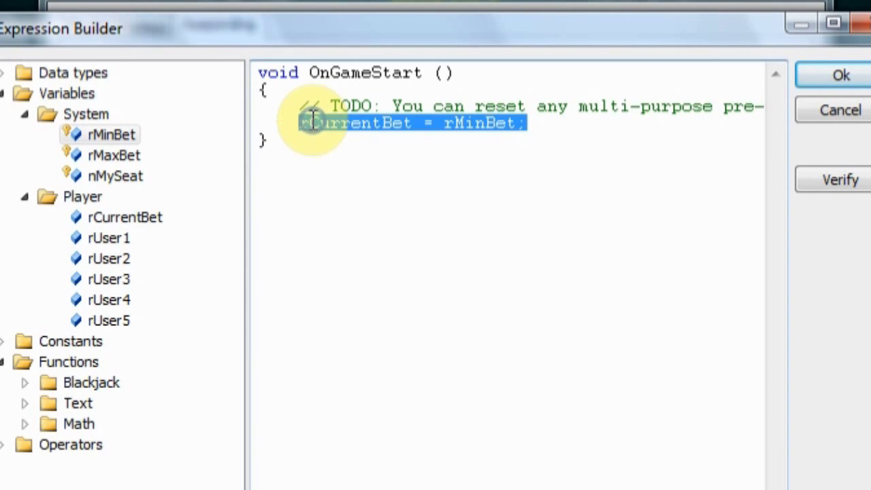
pyautogui.rightClick(311, 123)
pyautogui.click(354, 201)
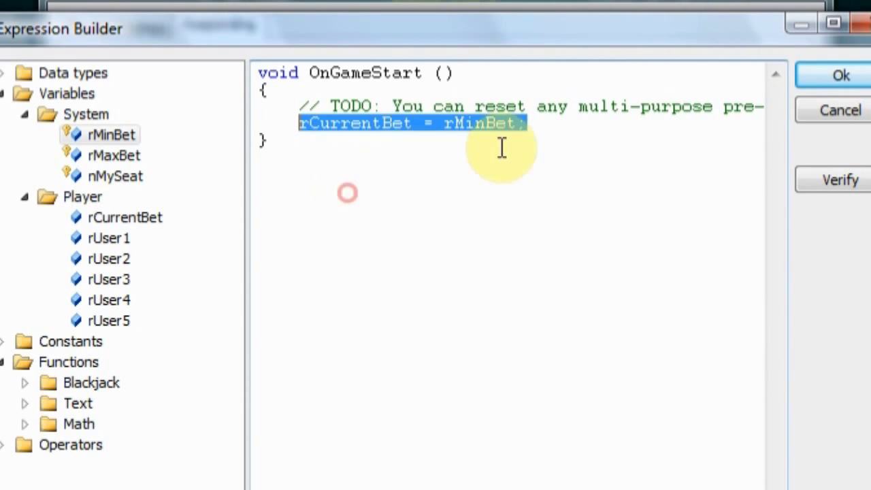
pyautogui.click(830, 78)
pyautogui.click(201, 174)
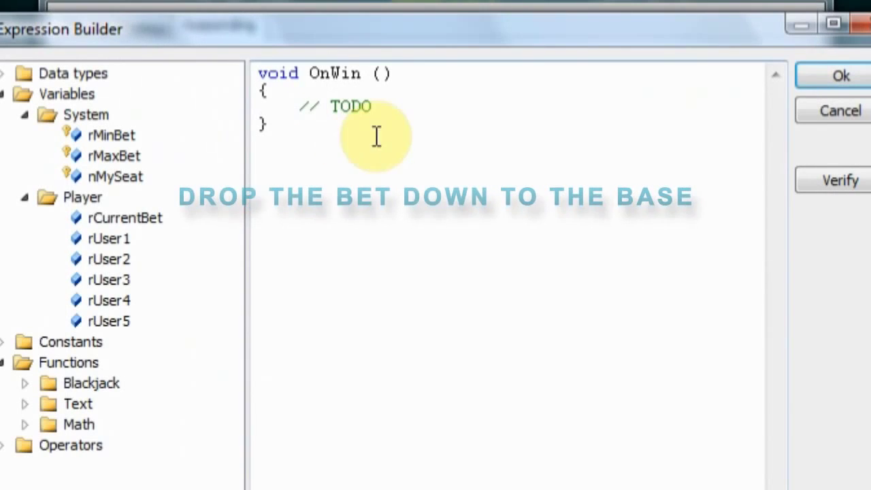
# Paste rCurrentBet = rMinBet; on an indented line under OnWin's TODO comment and save.
pyautogui.click(395, 102)
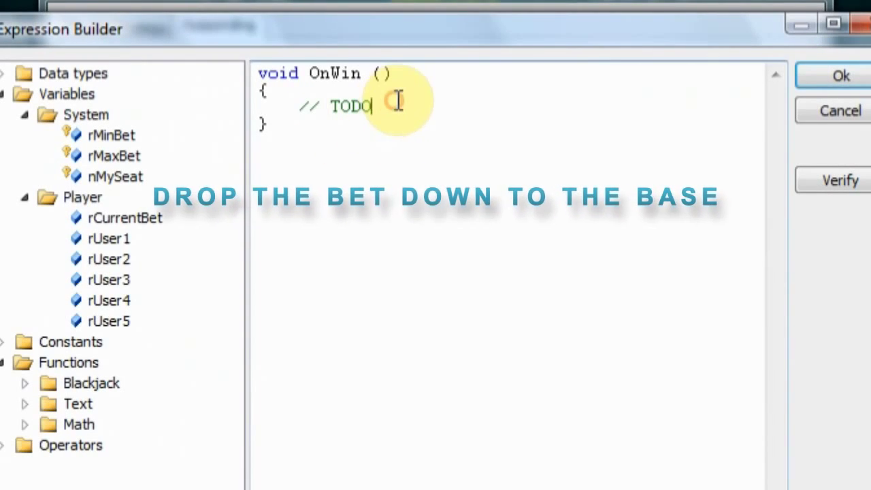
pyautogui.press('Return')
pyautogui.press('Tab')
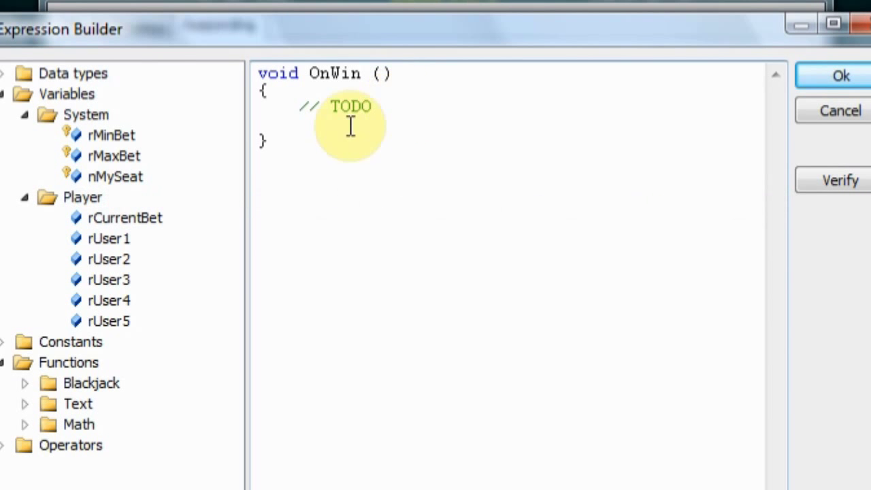
pyautogui.rightClick(300, 128)
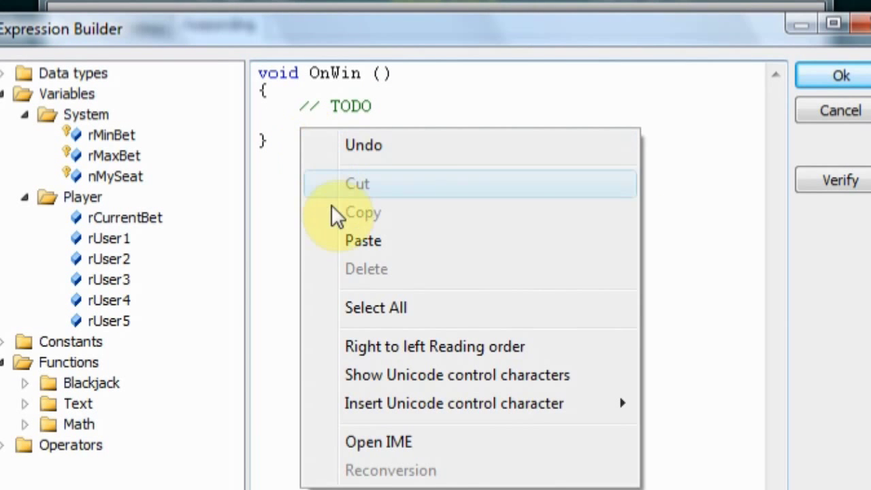
pyautogui.click(343, 240)
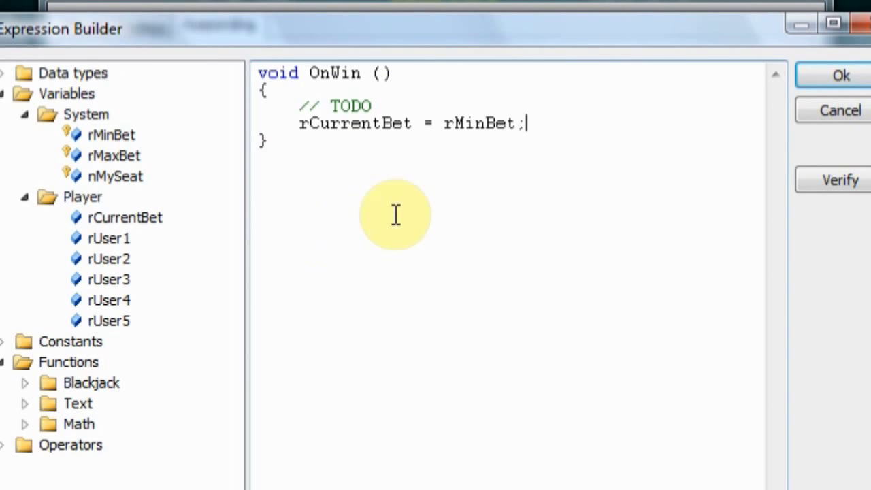
pyautogui.click(825, 76)
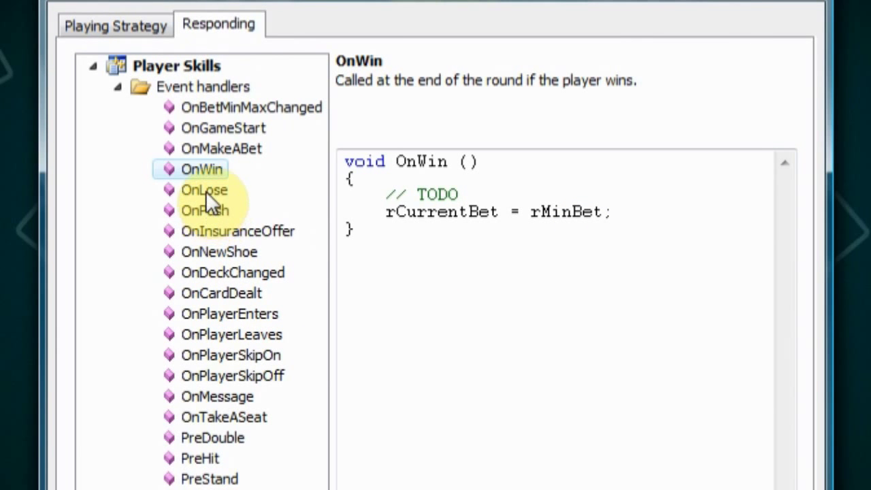
# Add rCurrentBet = rCurrentBet * 2; under OnLose's TODO comment and save it.
pyautogui.click(206, 190)
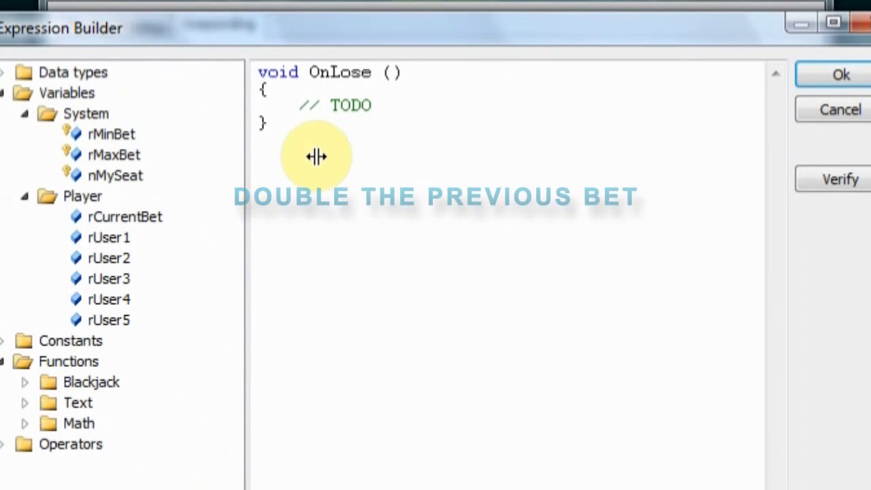
pyautogui.click(408, 98)
pyautogui.press('Return')
pyautogui.press('Return')
pyautogui.press('Return')
pyautogui.press('Return')
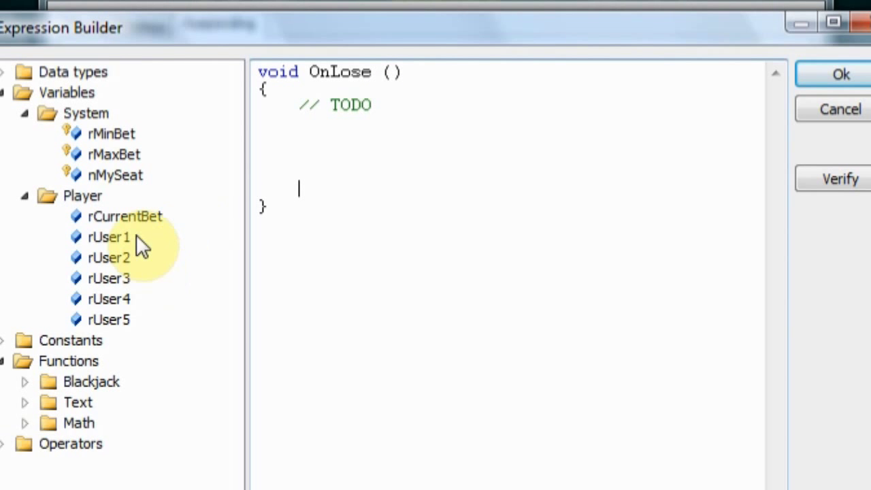
pyautogui.doubleClick(130, 215)
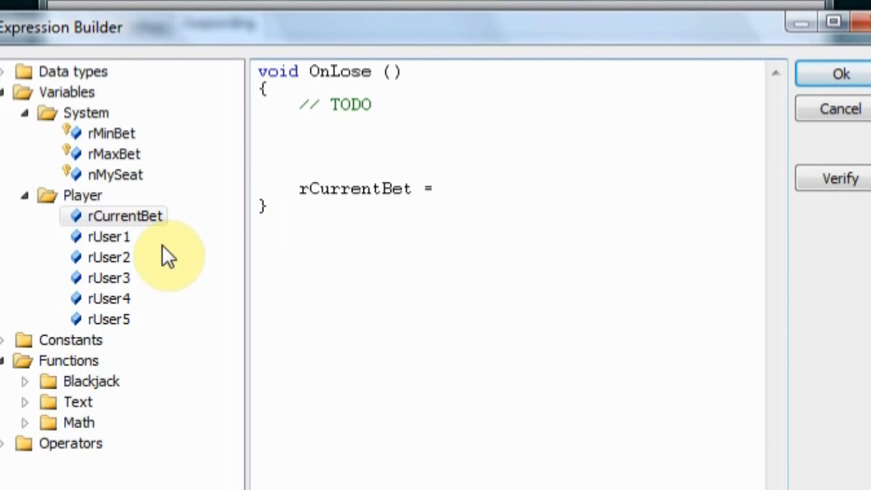
pyautogui.doubleClick(150, 217)
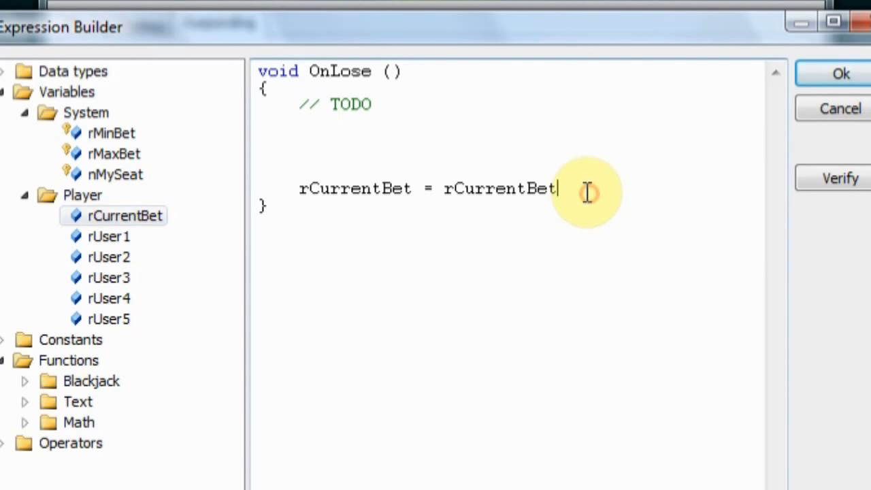
pyautogui.write('*')
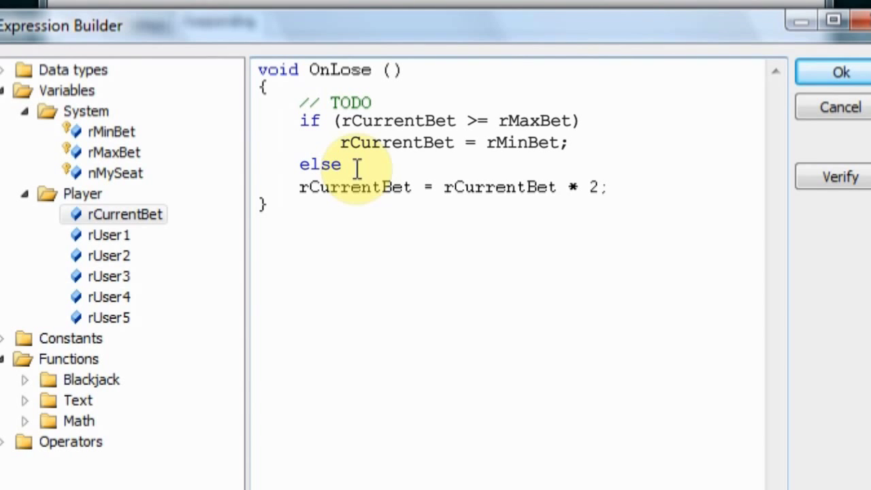
pyautogui.click(829, 68)
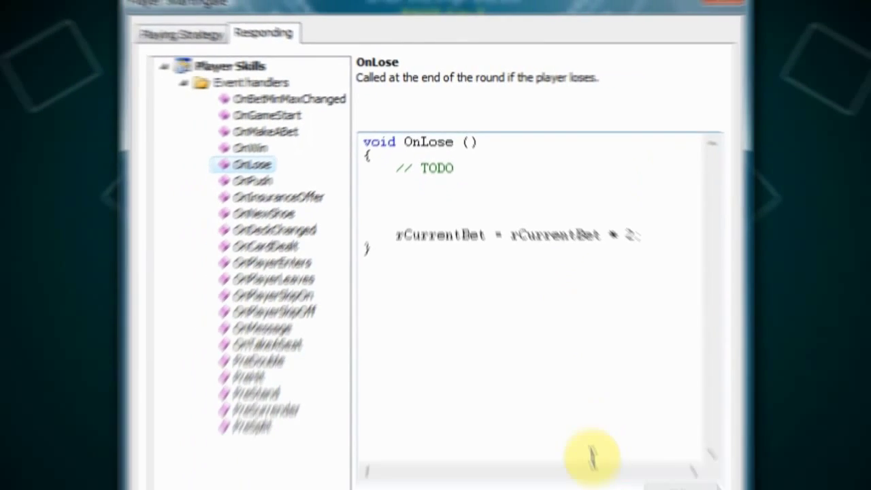